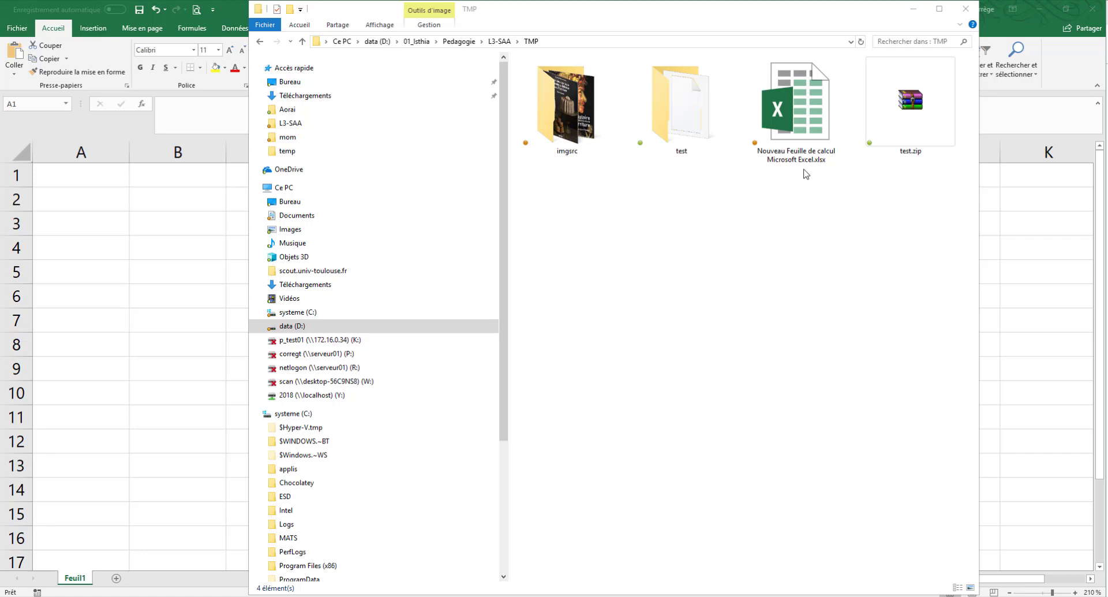
- Check the Excel workbook file in the TMP folder, and minimize the folder window to switch to the blank Excel workbook
click(802, 122)
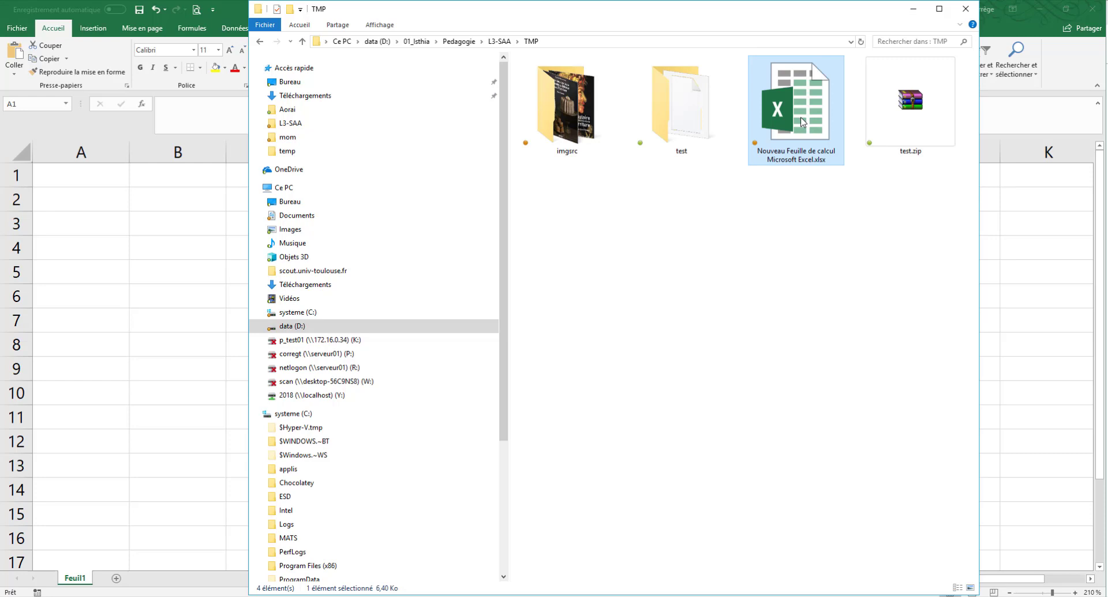
click(836, 266)
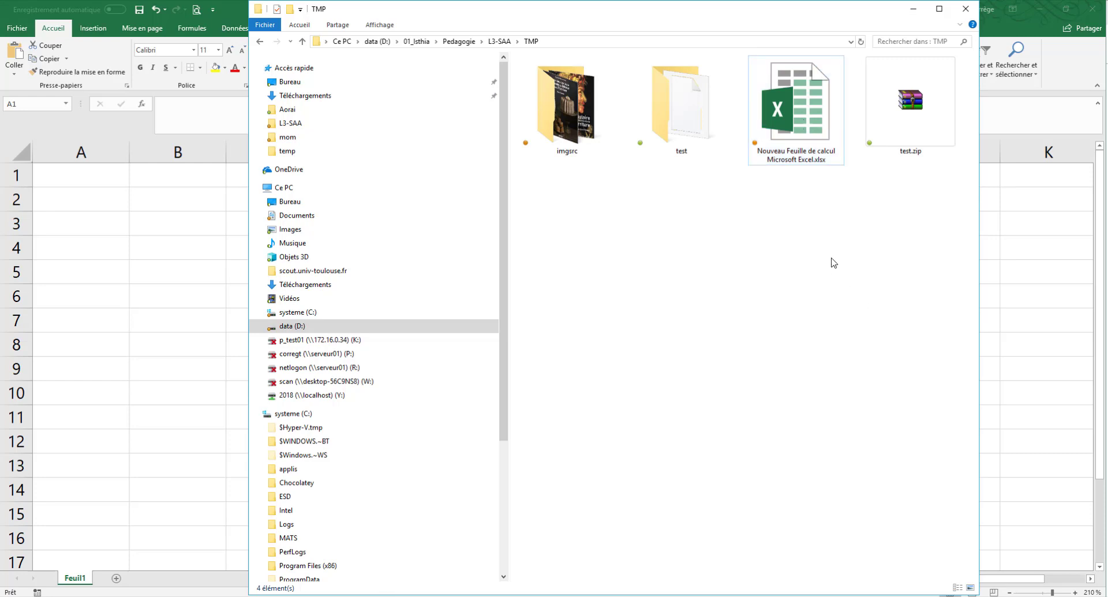
mouse_move(834, 169)
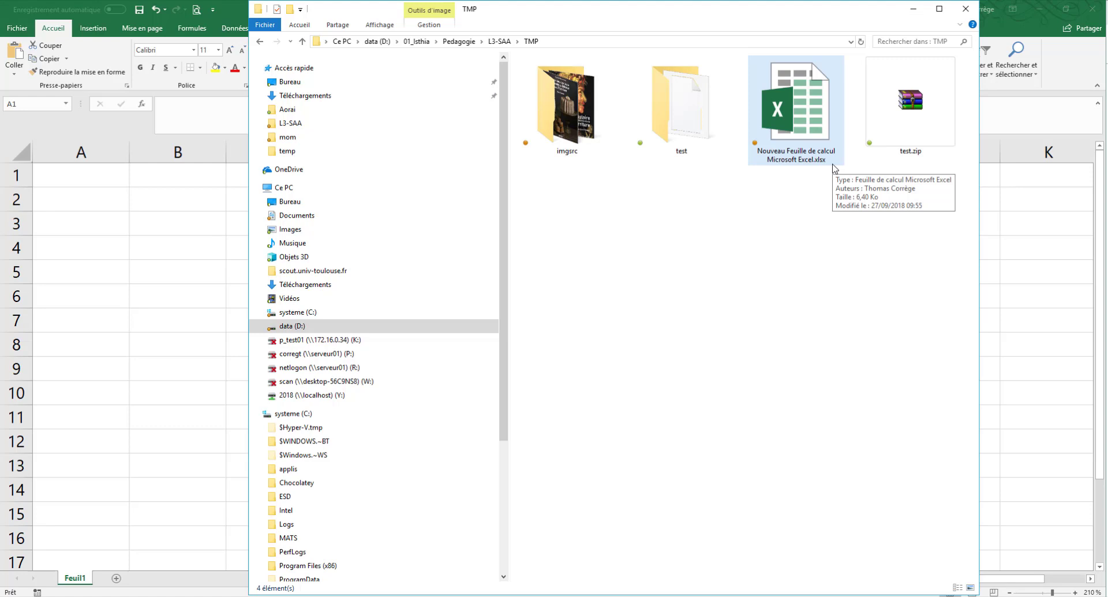
click(917, 9)
mouse_move(325, 596)
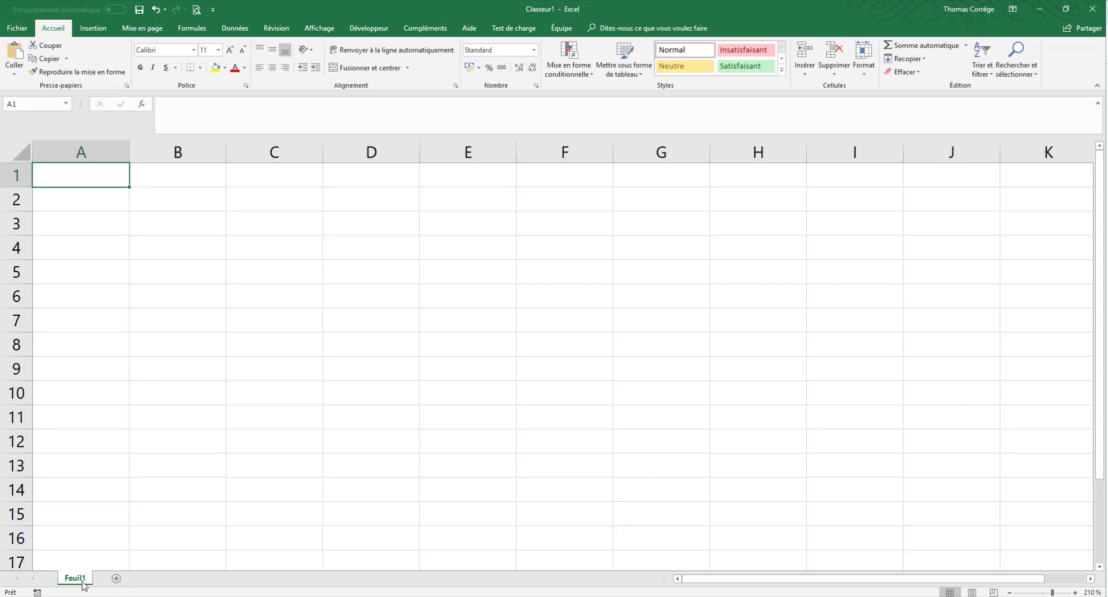
- Add two new worksheets to the workbook and rename the third sheet nomFeuille
click(116, 578)
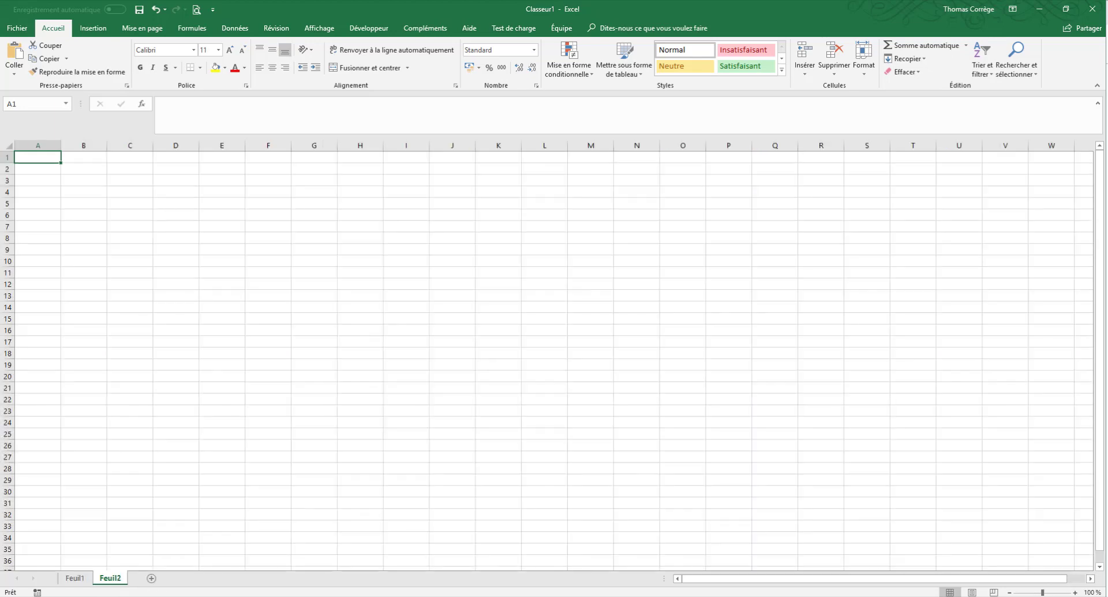
click(151, 578)
double_click(145, 577)
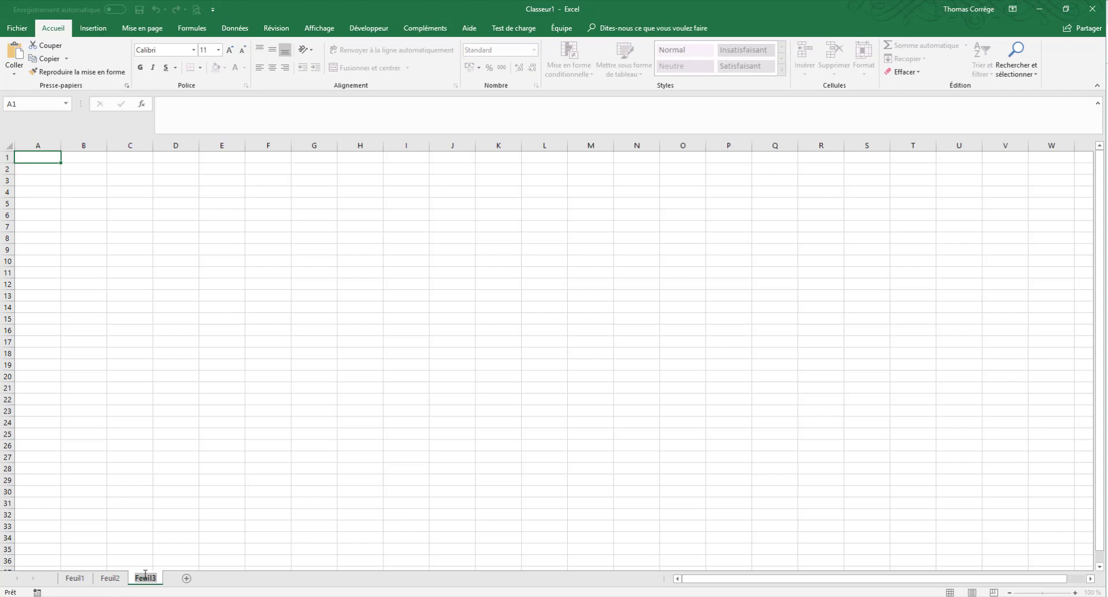
text(n)
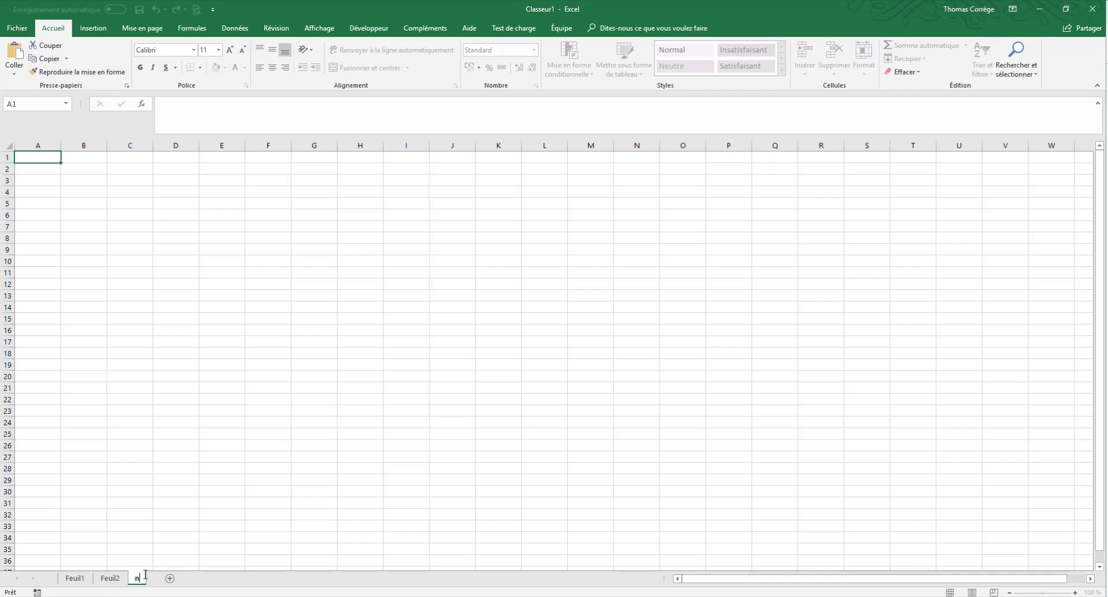
text(omFeuille)
key(Return)
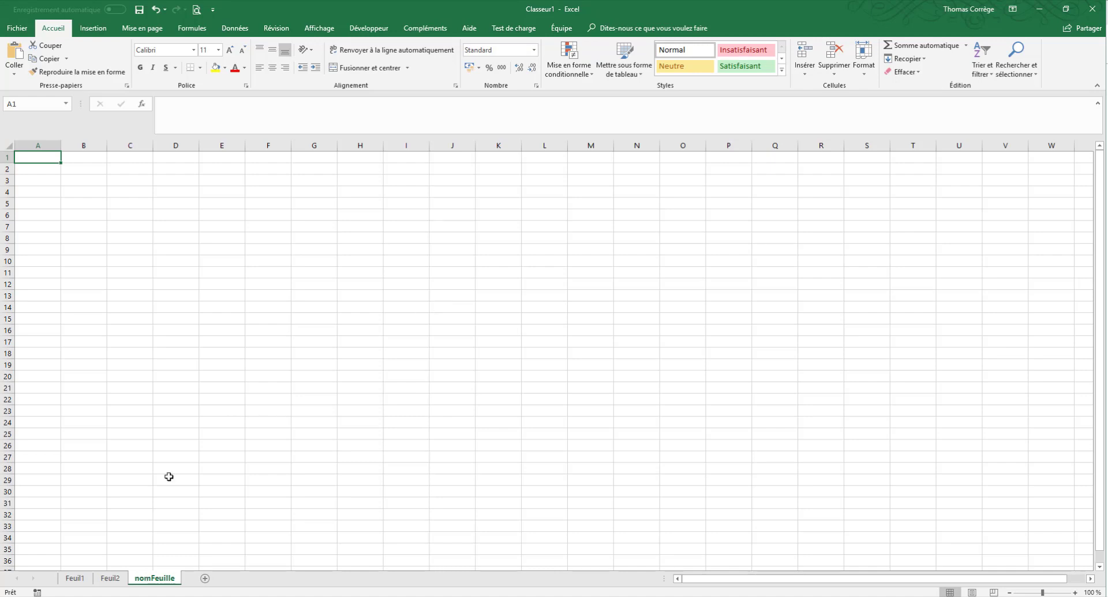
- Examine the grid of sheet Feuil1: select row 1, column A and column B, and check how columns are labelled past Z
click(76, 578)
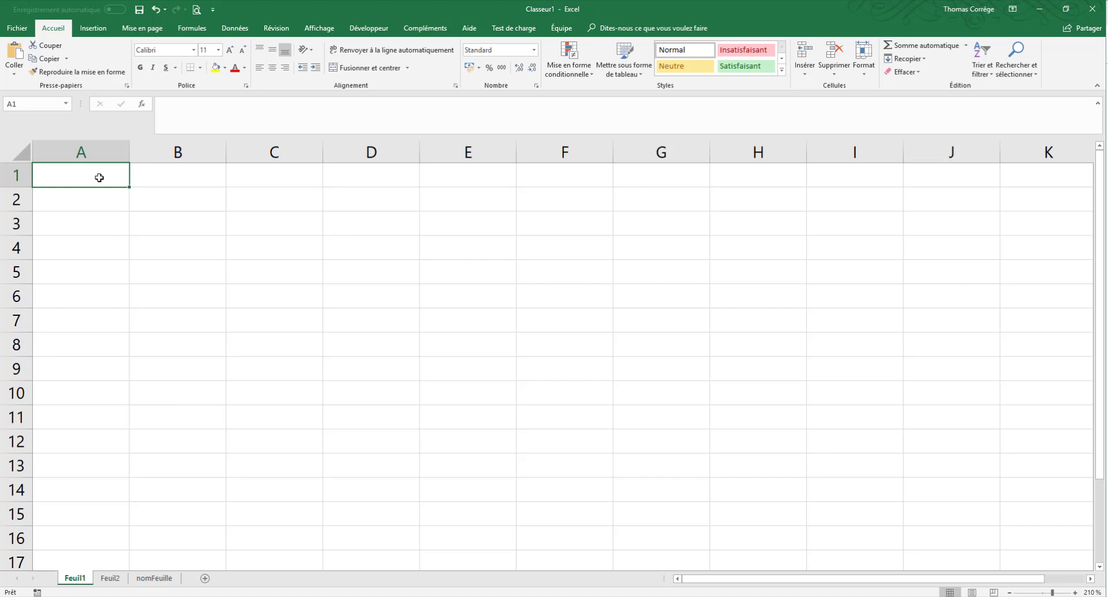
click(17, 176)
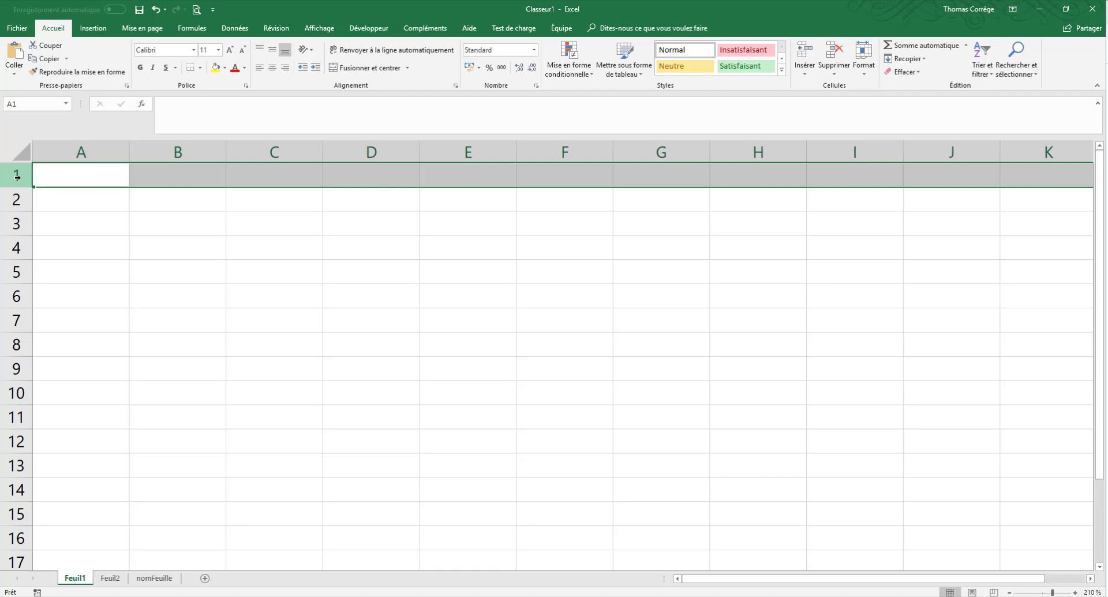
click(110, 146)
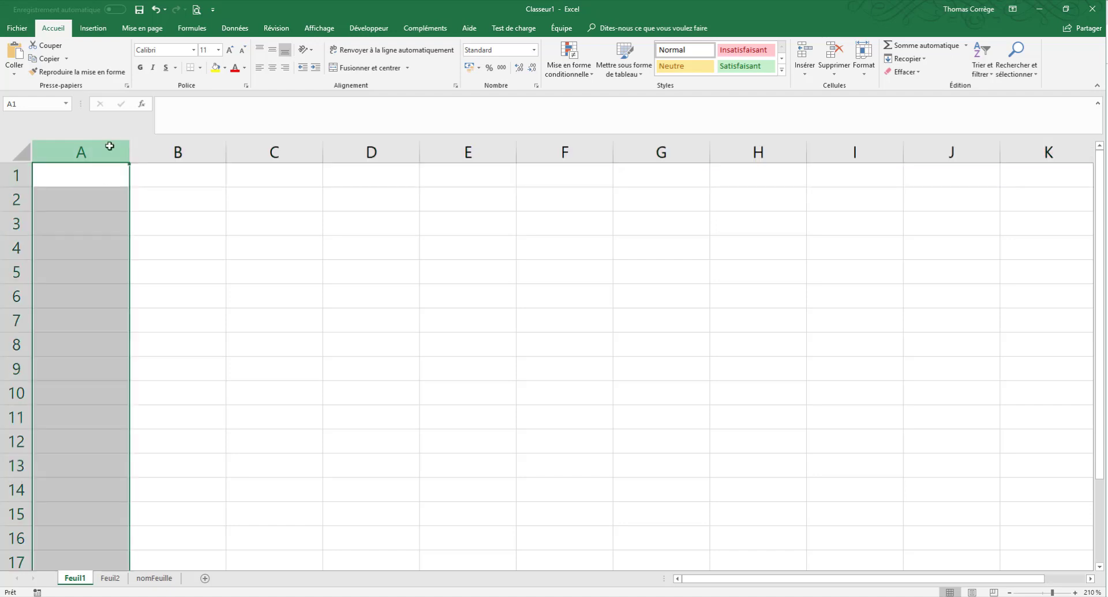
click(191, 149)
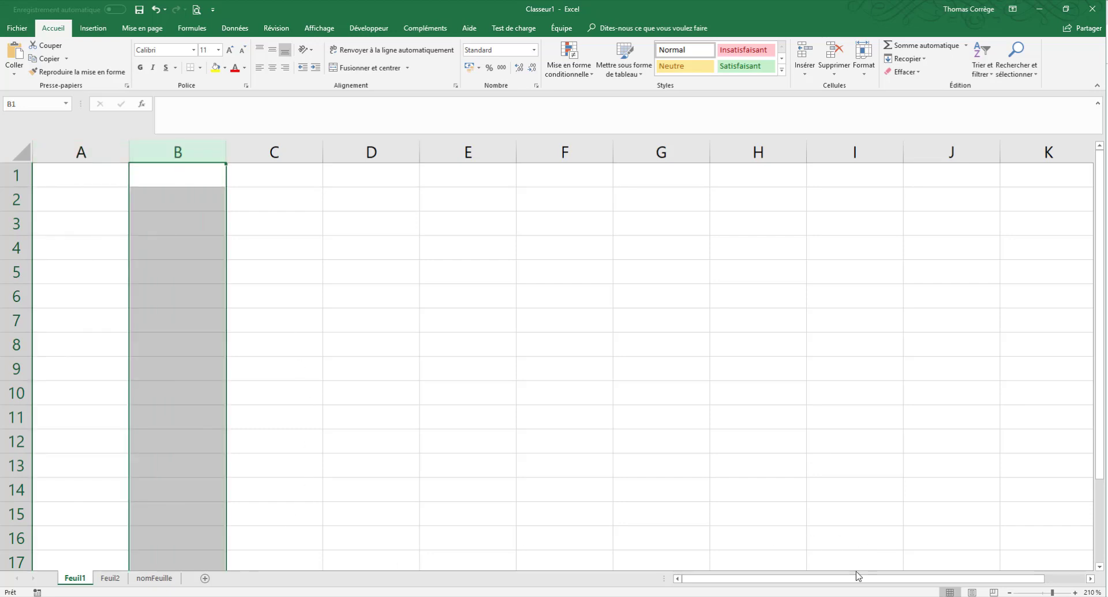
click(1090, 578)
click(1091, 579)
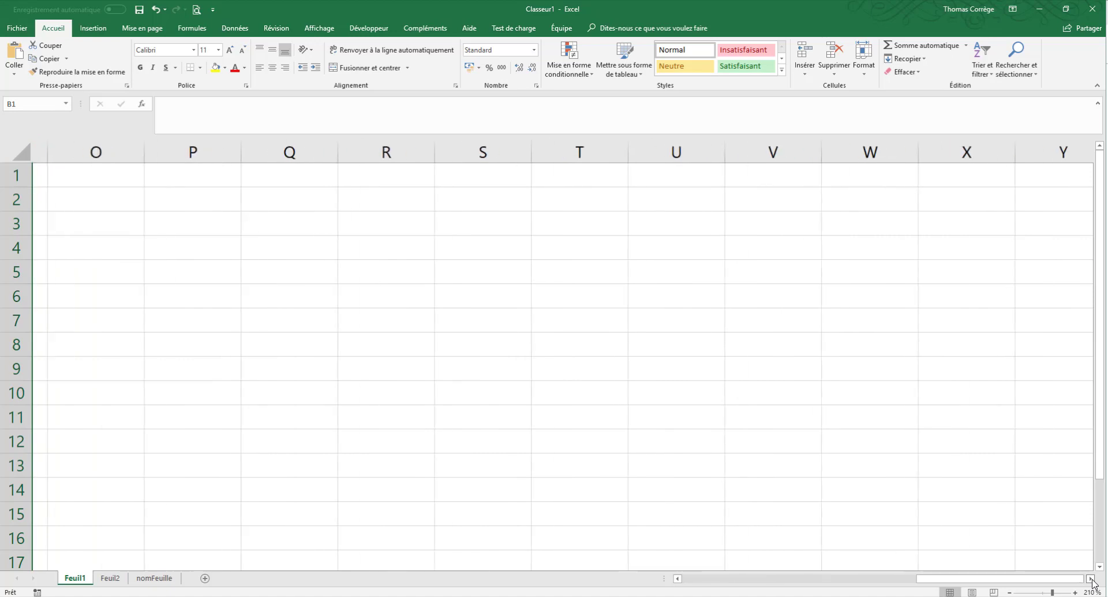
click(1092, 579)
click(1091, 579)
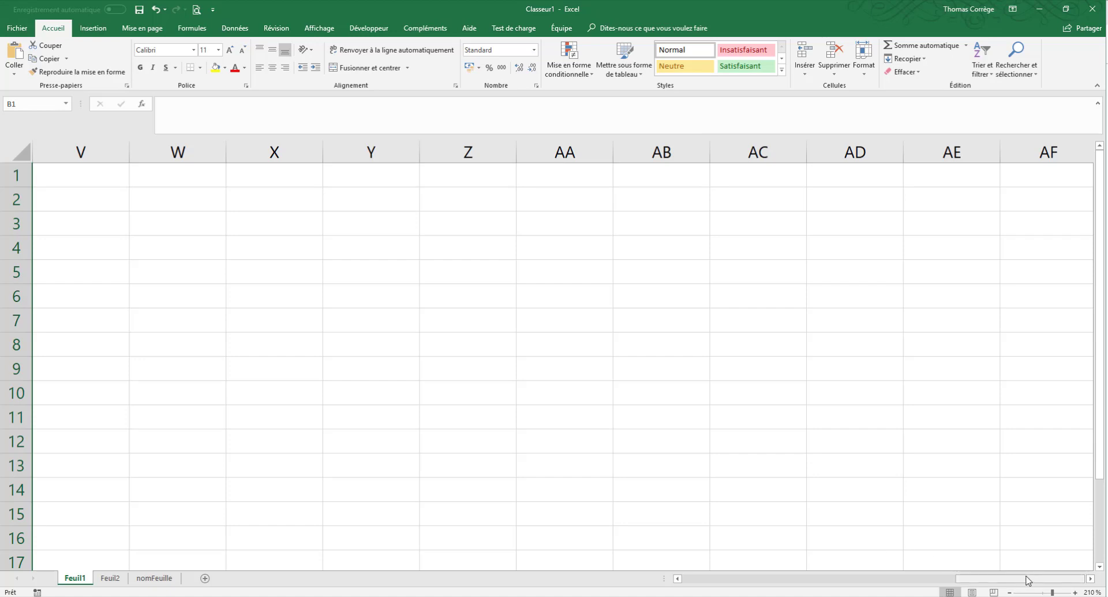
click(578, 155)
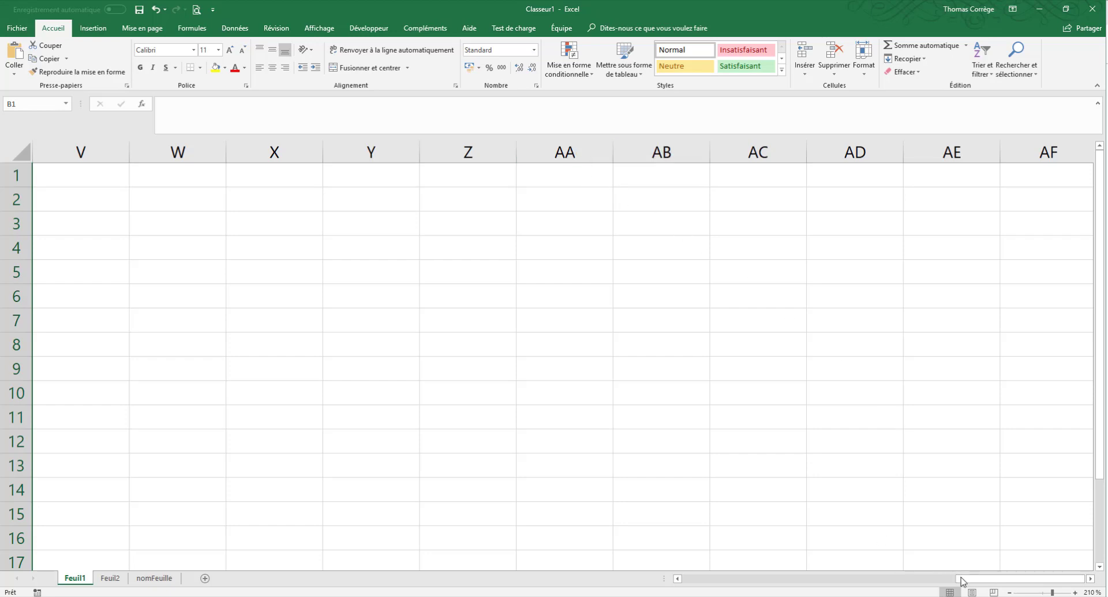
drag(968, 580, 347, 595)
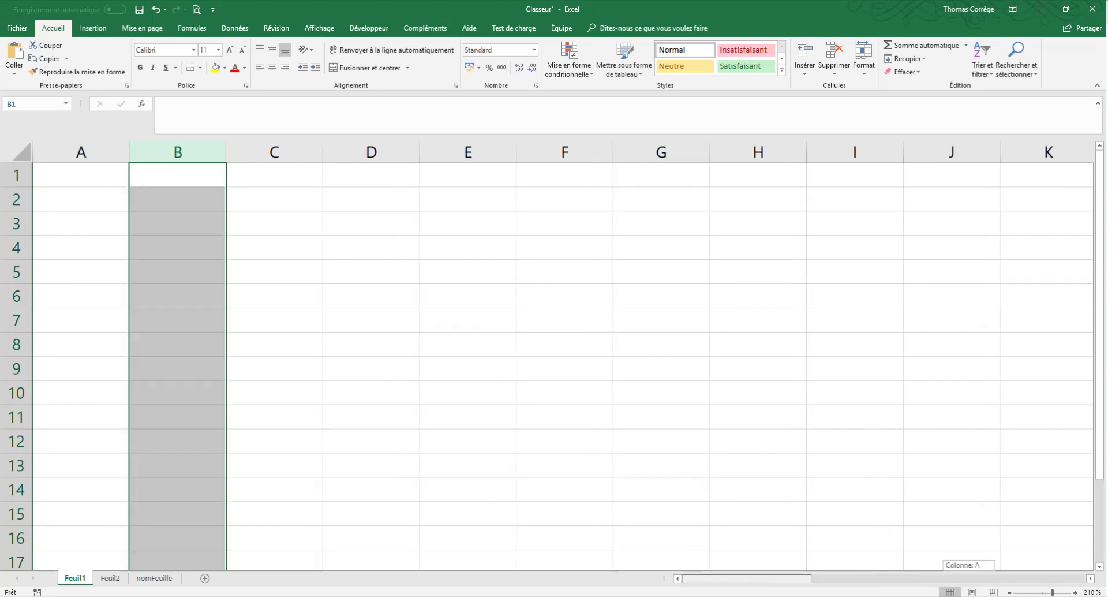
- Enter the number 123 in cell B1 of Feuil1
click(143, 265)
click(97, 178)
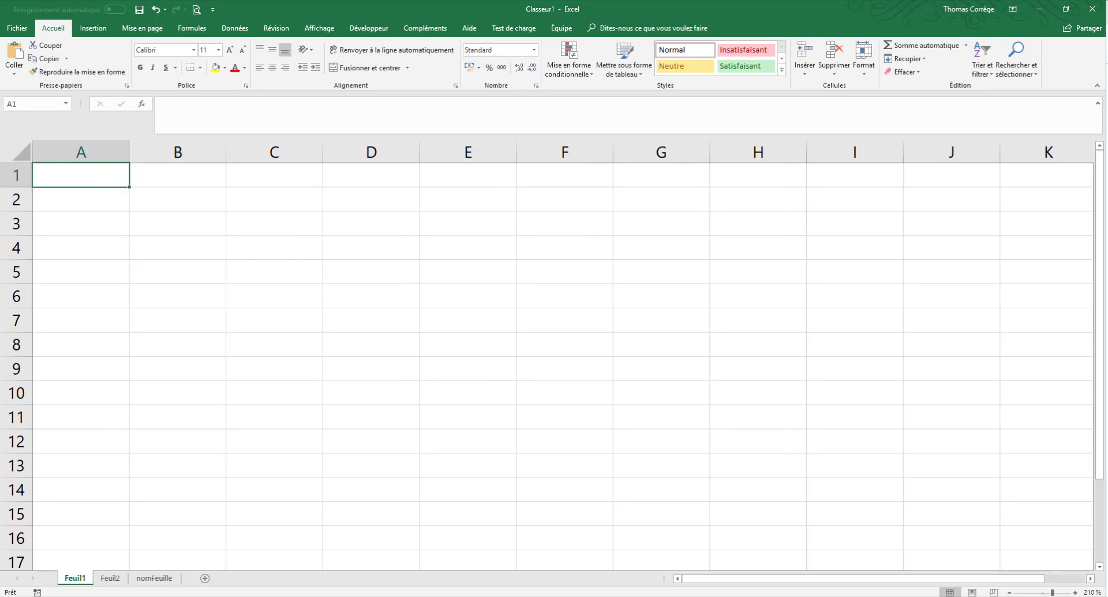
click(215, 179)
text(123)
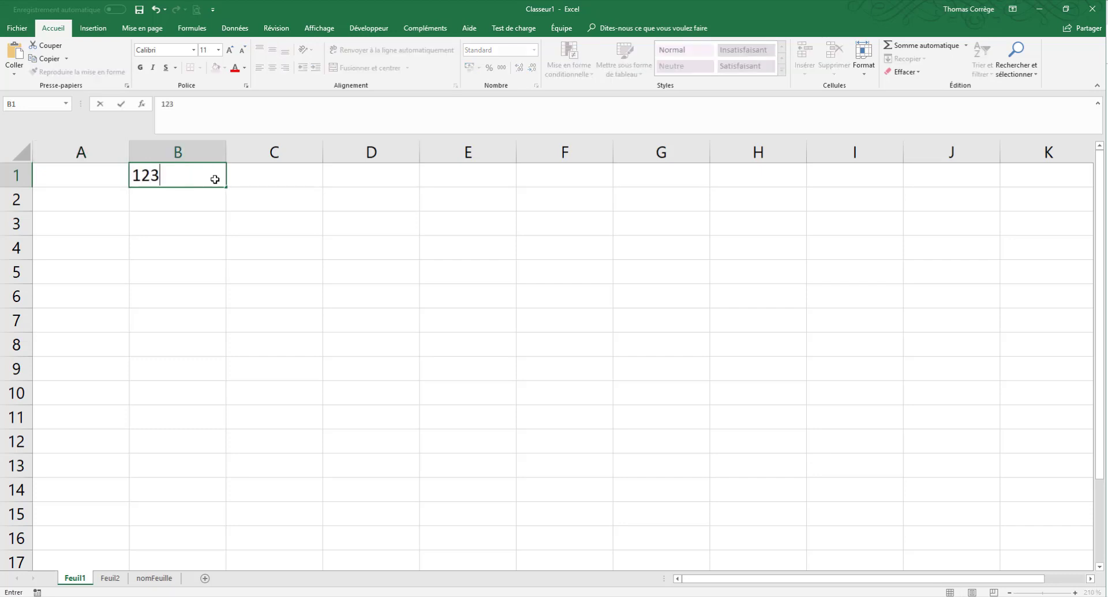
key(Return)
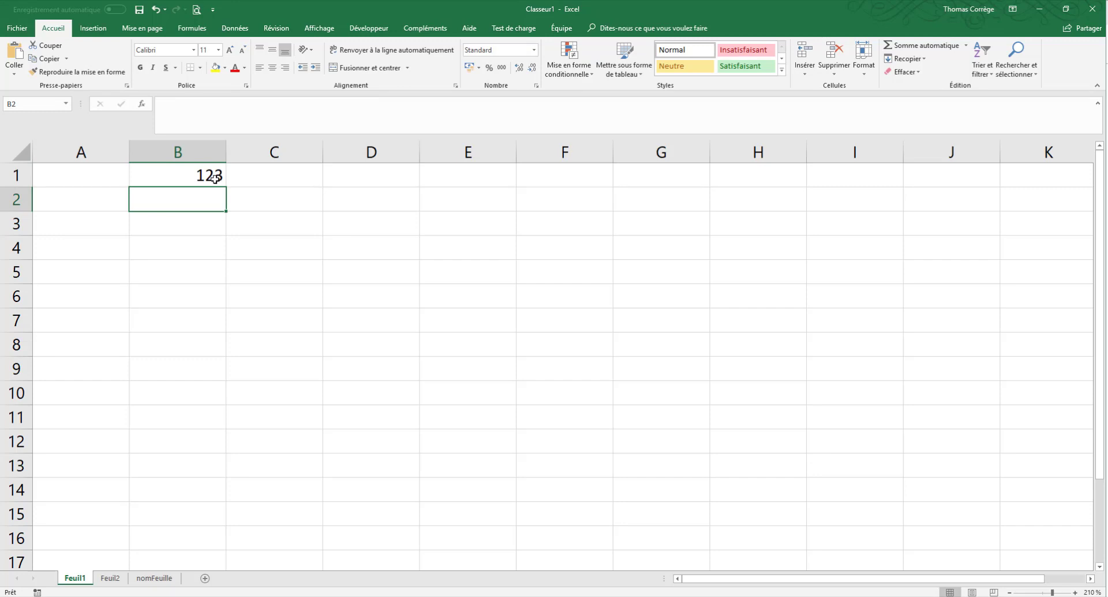
- Enter the text Texte in cell B2 and the logical value vrai in cell B3
text(Teste)
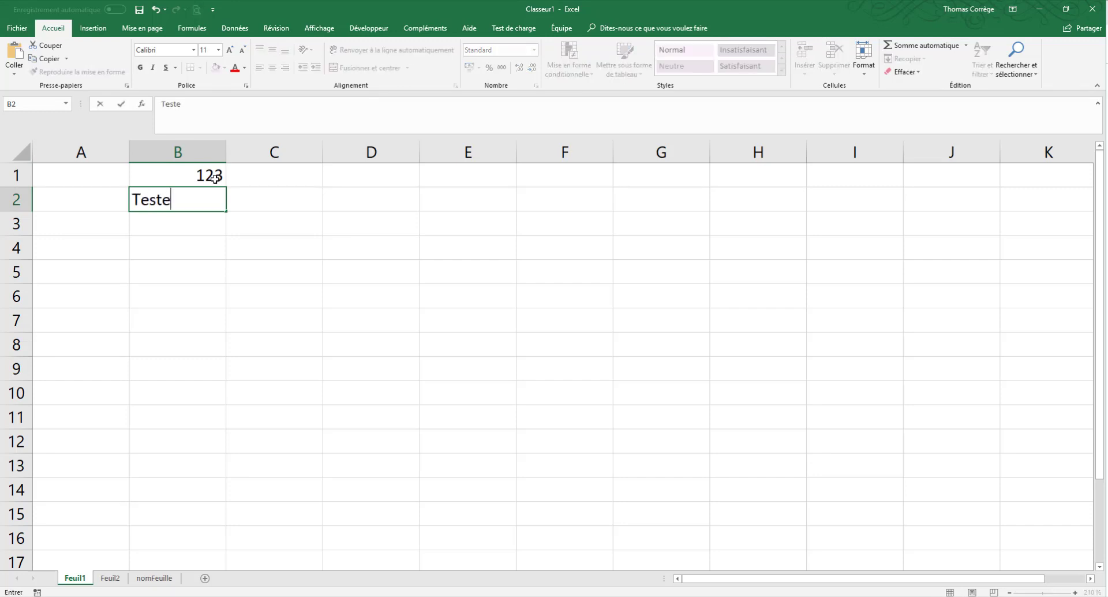
key(BackSpace)
key(BackSpace)
key(BackSpace)
text(xte)
key(Return)
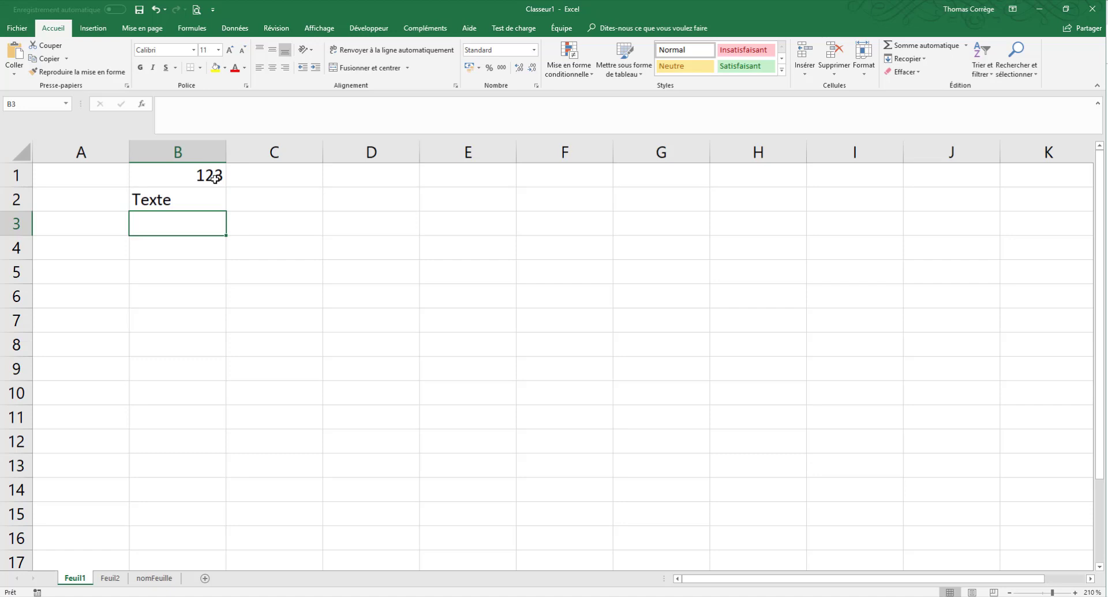
text(vrai)
key(Return)
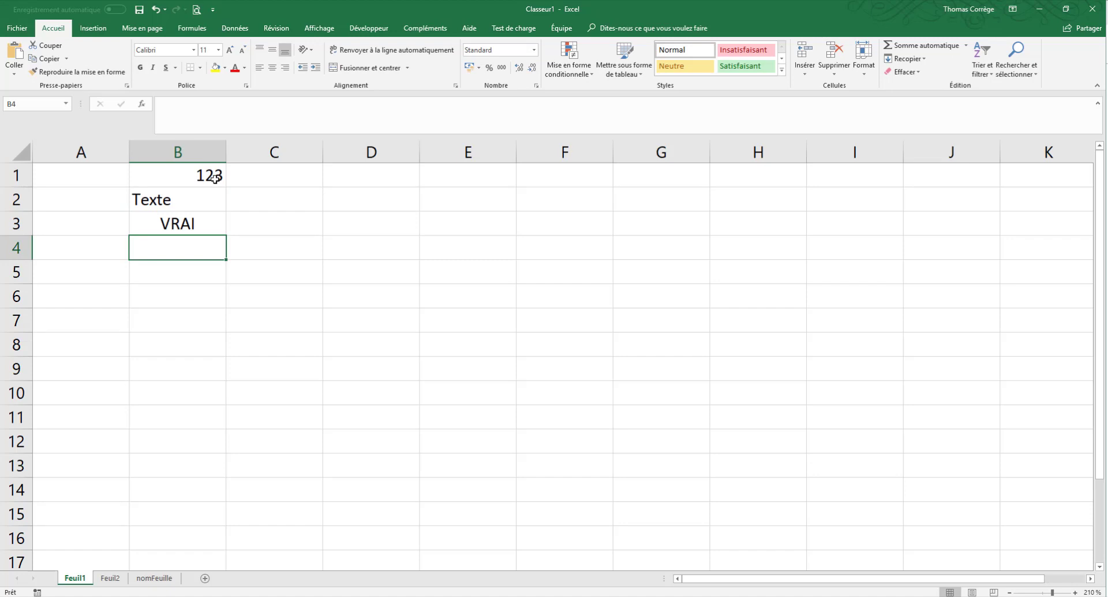
- Enter the table headers Qté in cell B5 and Libellé in cell A5
key(Return)
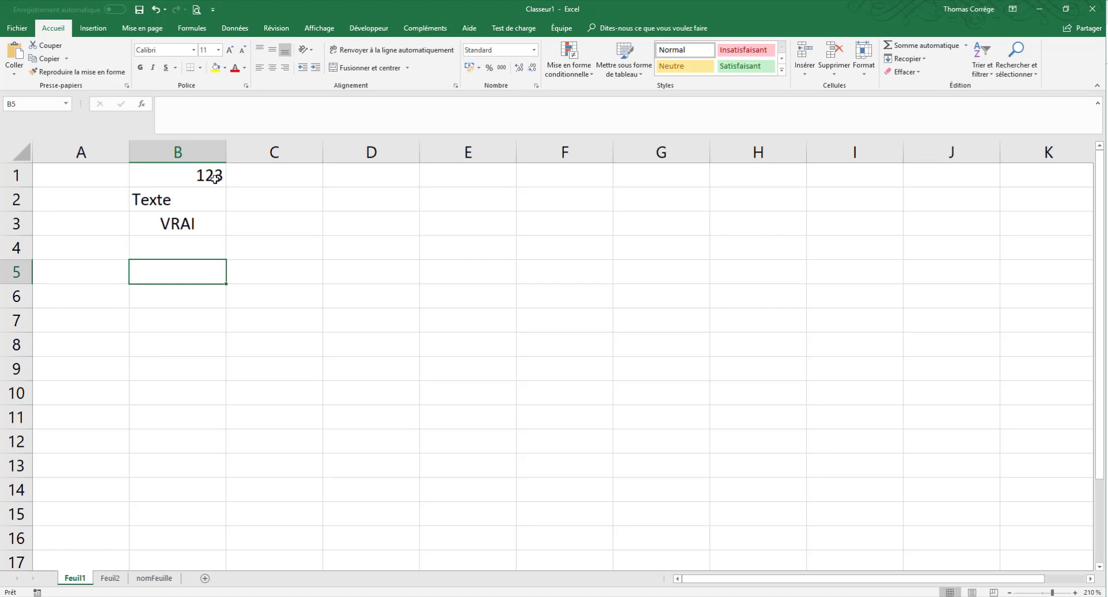
text(=)
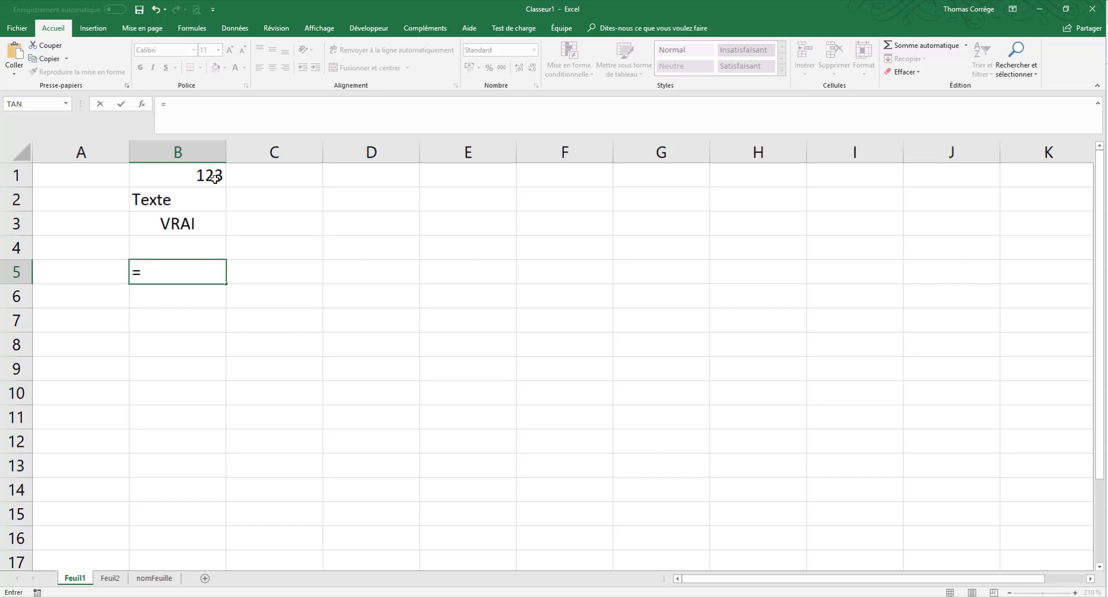
key(Escape)
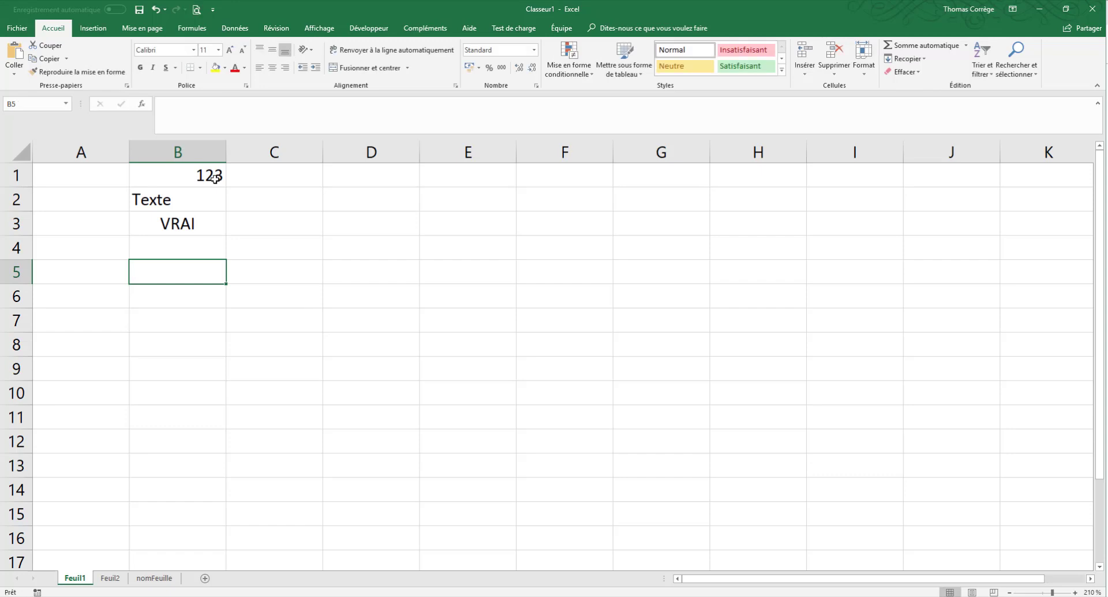
text(Q)
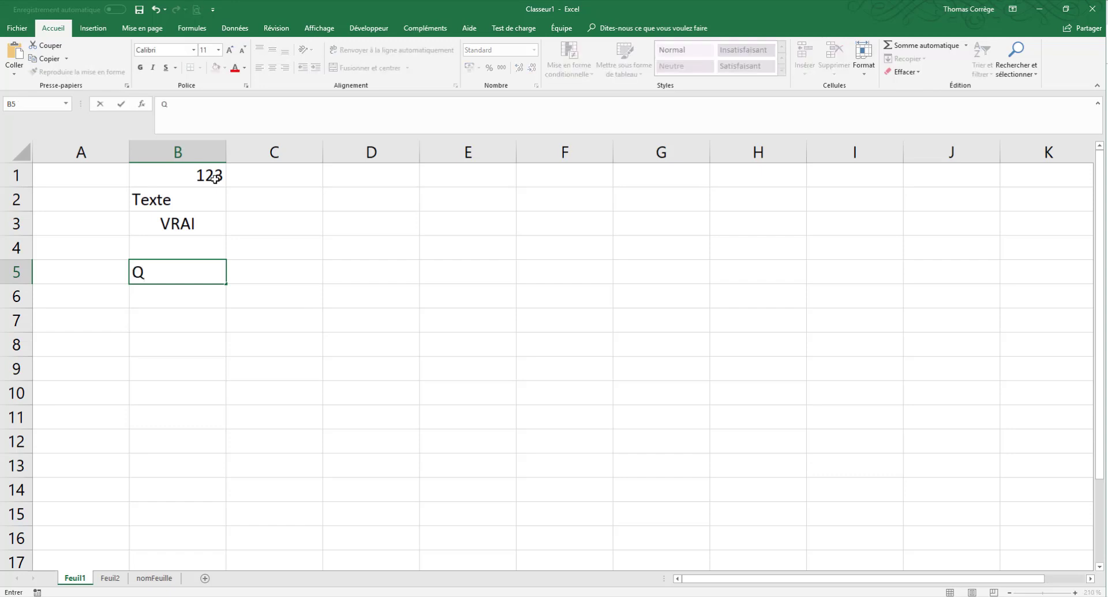
text(té)
key(Left)
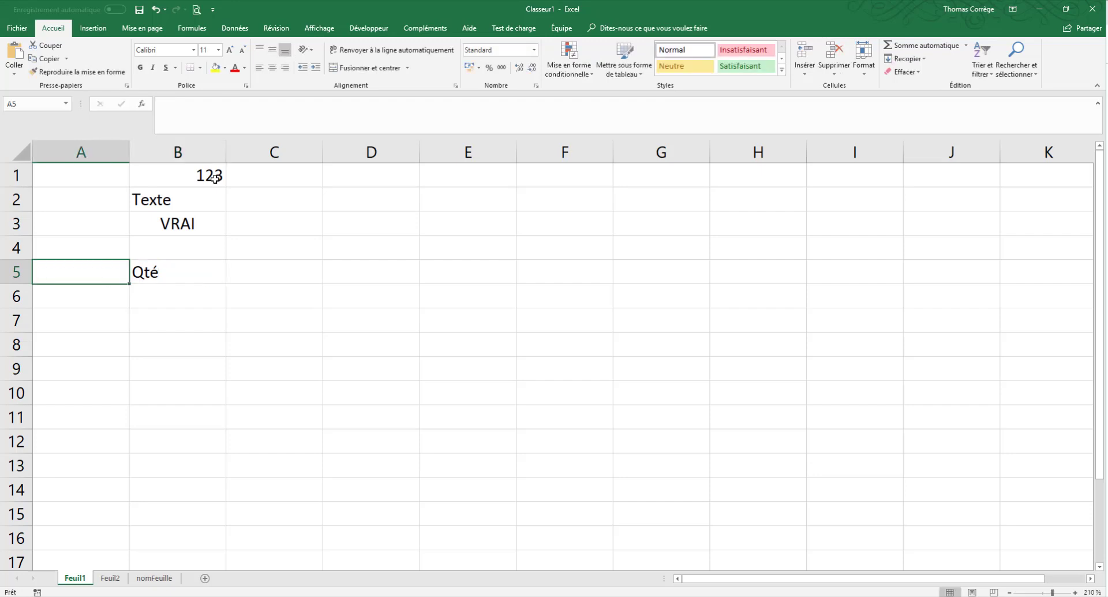
text(Libz)
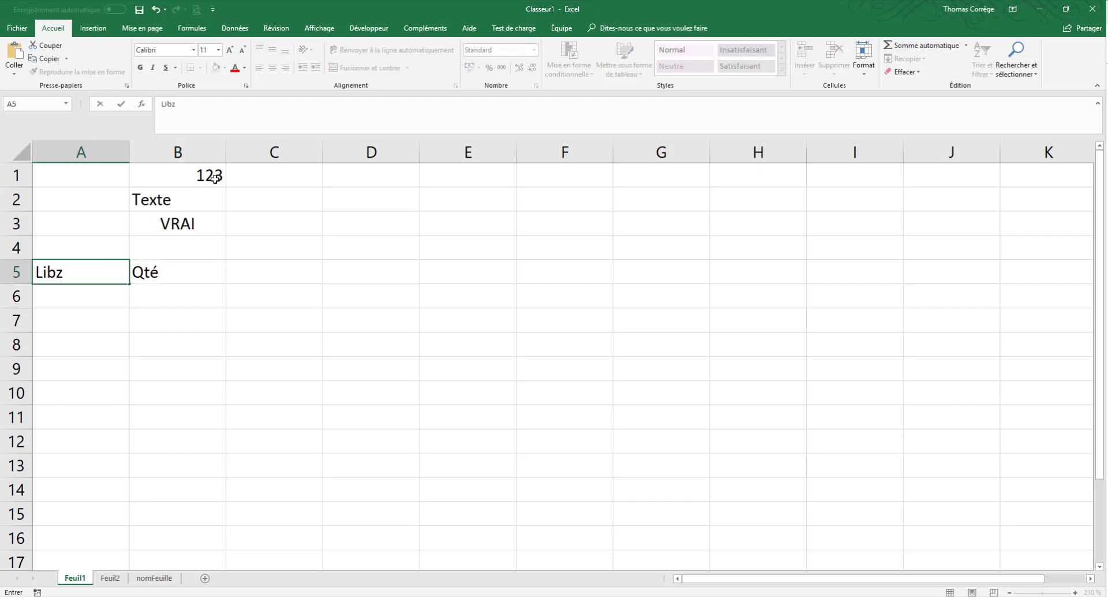
key(BackSpace)
text(elle)
key(BackSpace)
text(&)
key(BackSpace)
text(é)
- Add the headers CU in cell C5 and Total Ligne in cell D5
key(Right)
key(Right)
text(CU)
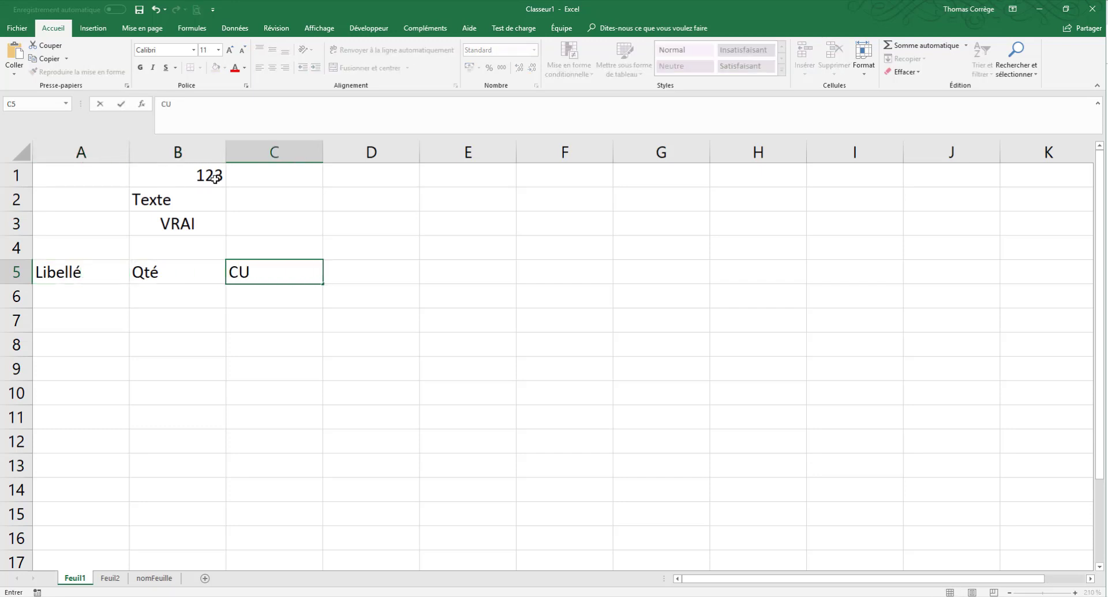
key(Right)
text(To)
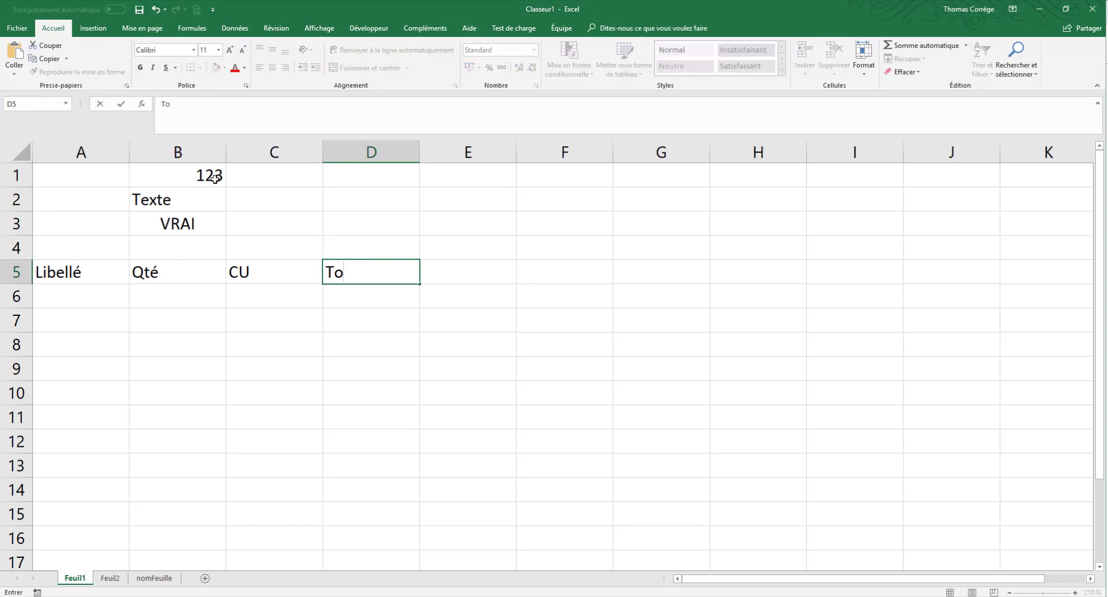
text(tal Ligne)
key(Left)
- Enter the item label pain in cell A6, under the Libellé header
key(Left)
key(Down)
key(Left)
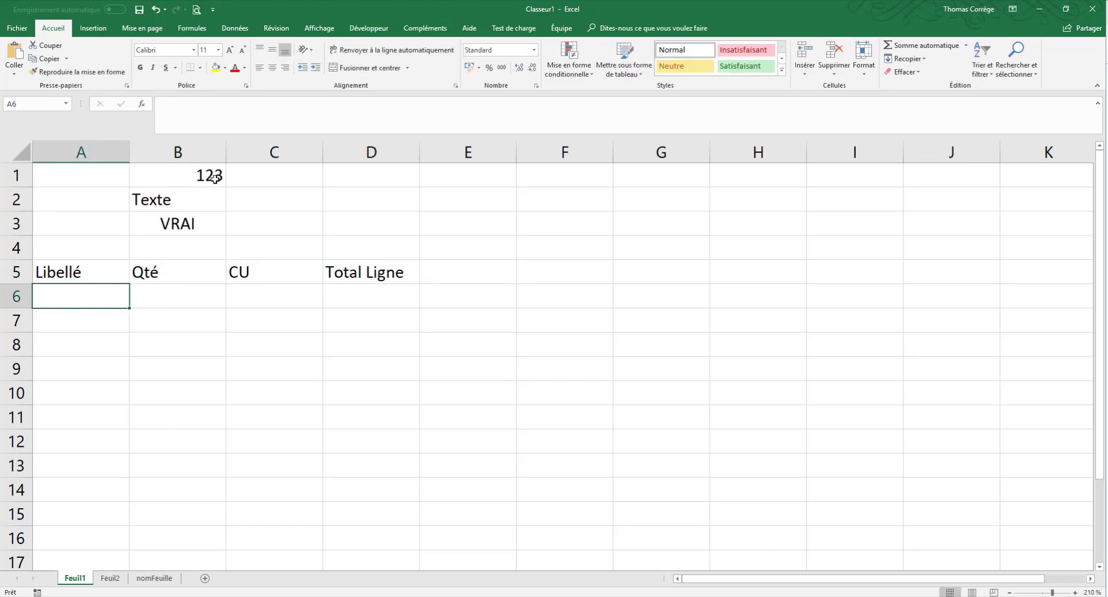
text(pail)
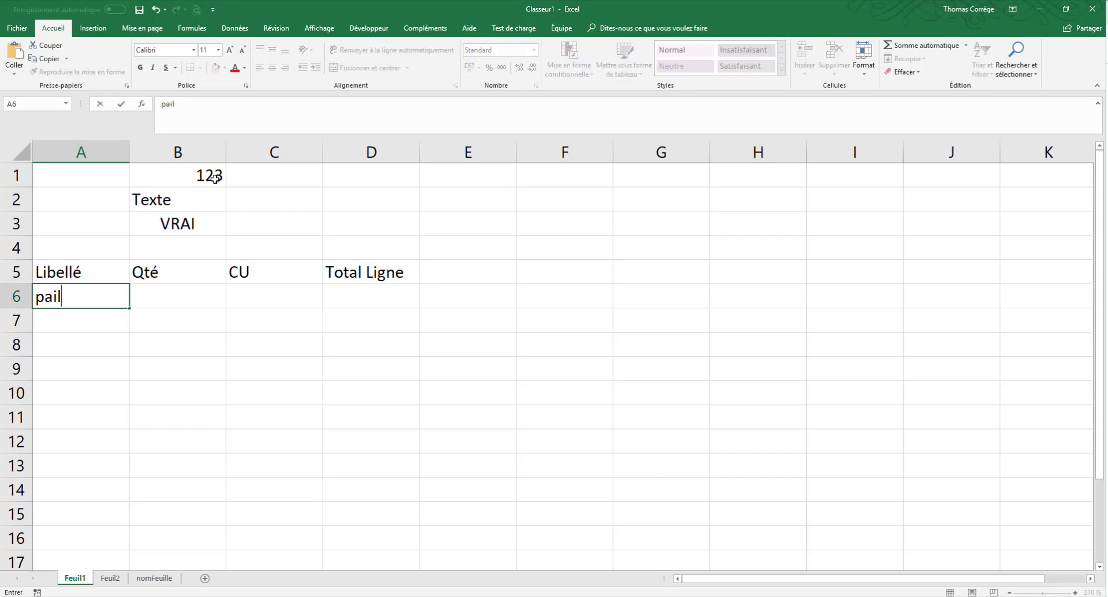
key(BackSpace)
text(n)
key(Tab)
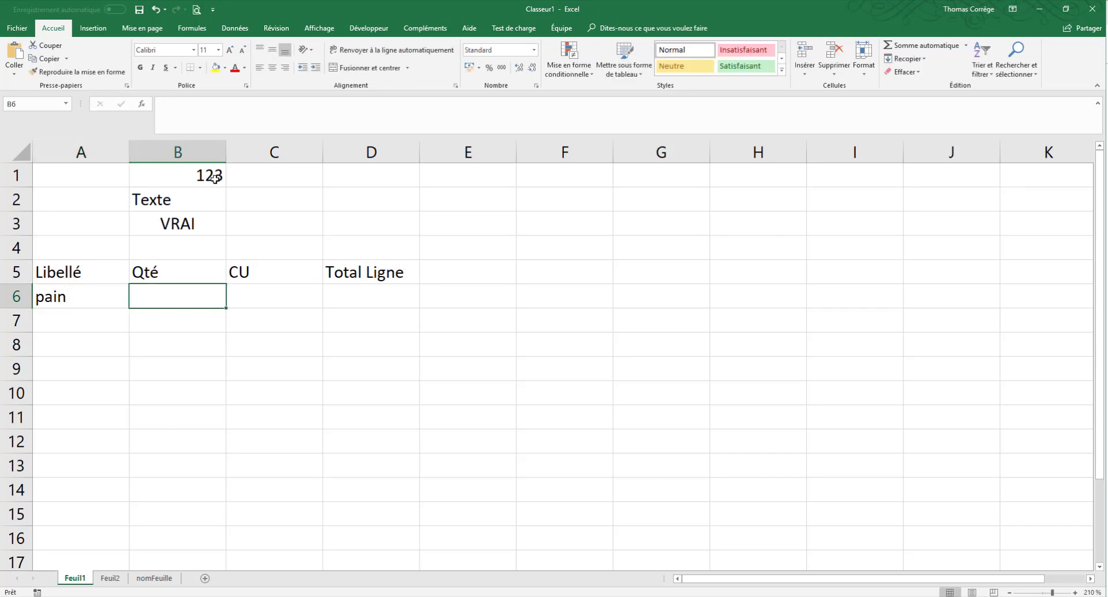
- Enter the quantity 2 in cell B6 and the unit cost 1,04 in cell C6 for the pain row
text(2)
key(Tab)
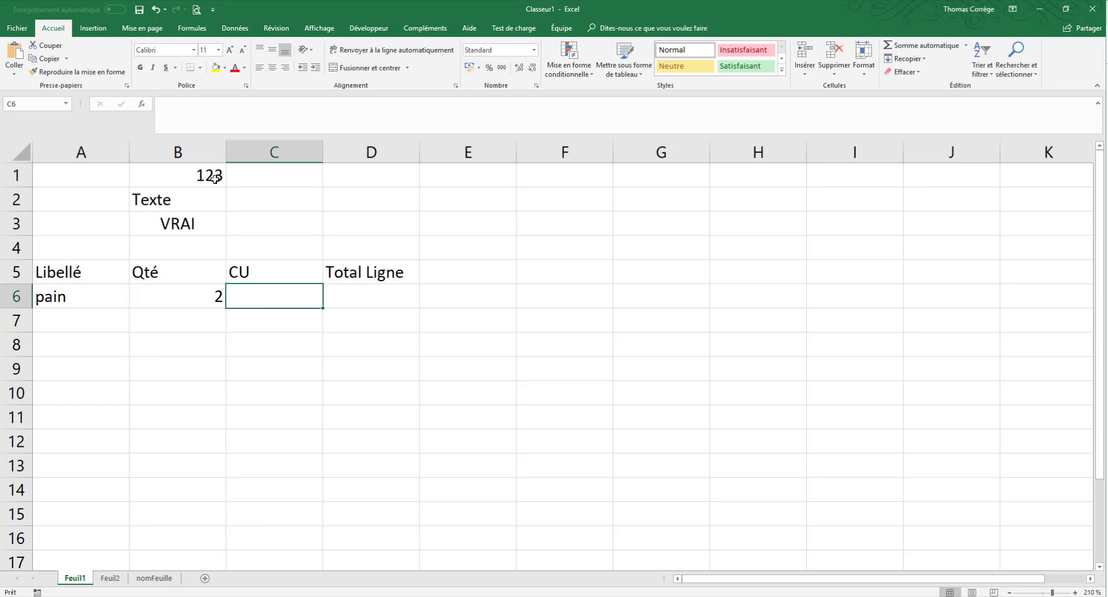
text(1,04)
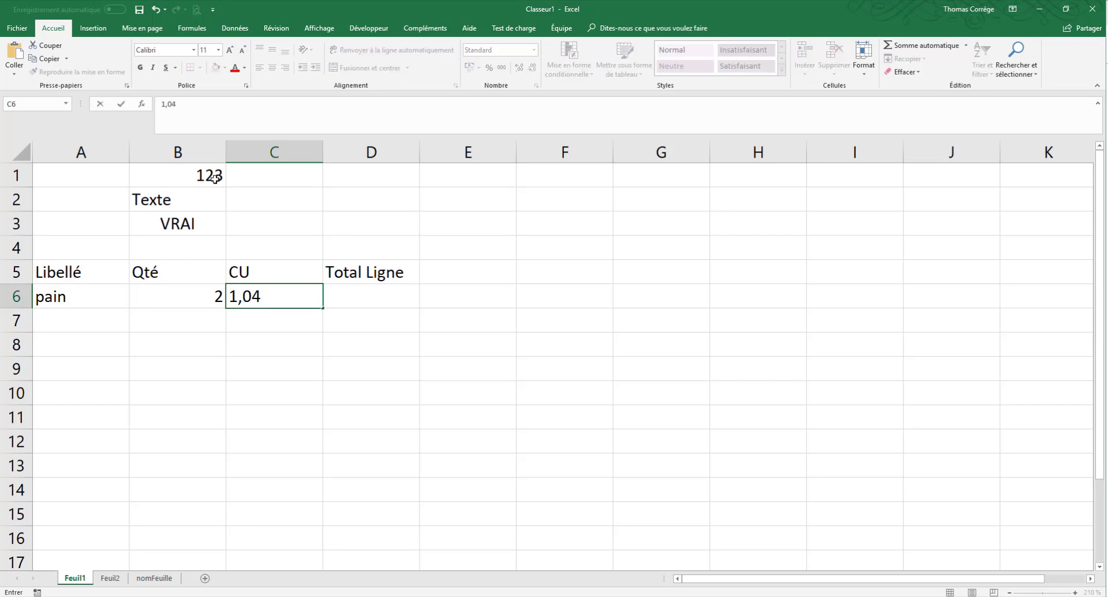
key(Tab)
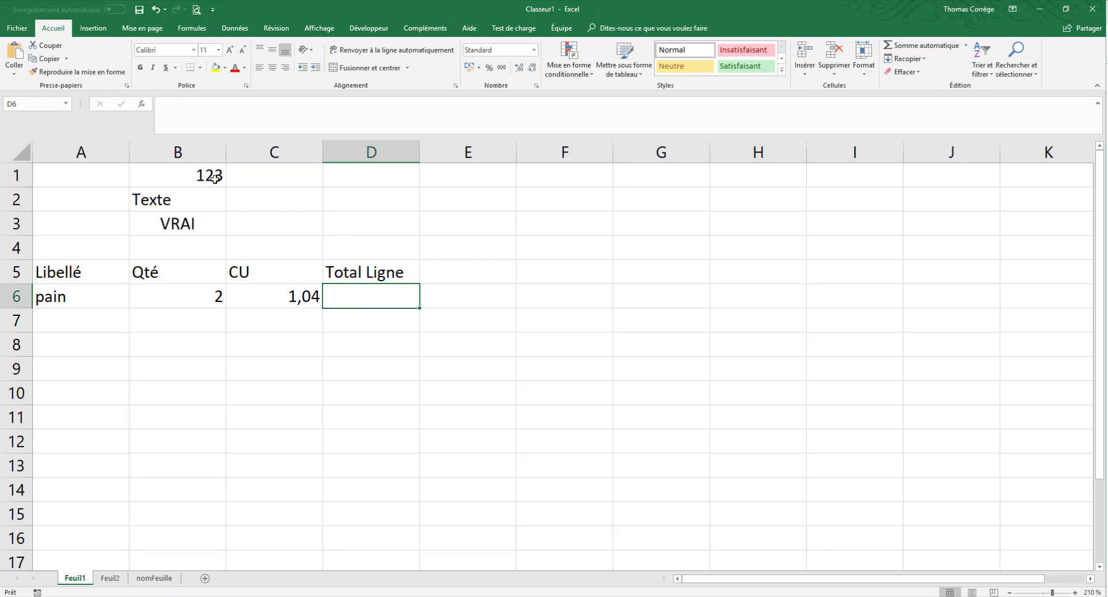
- Calculate the pain row's line total in cell D6 with the formula =B6*C6, and select the cell to check its formula
text(=)
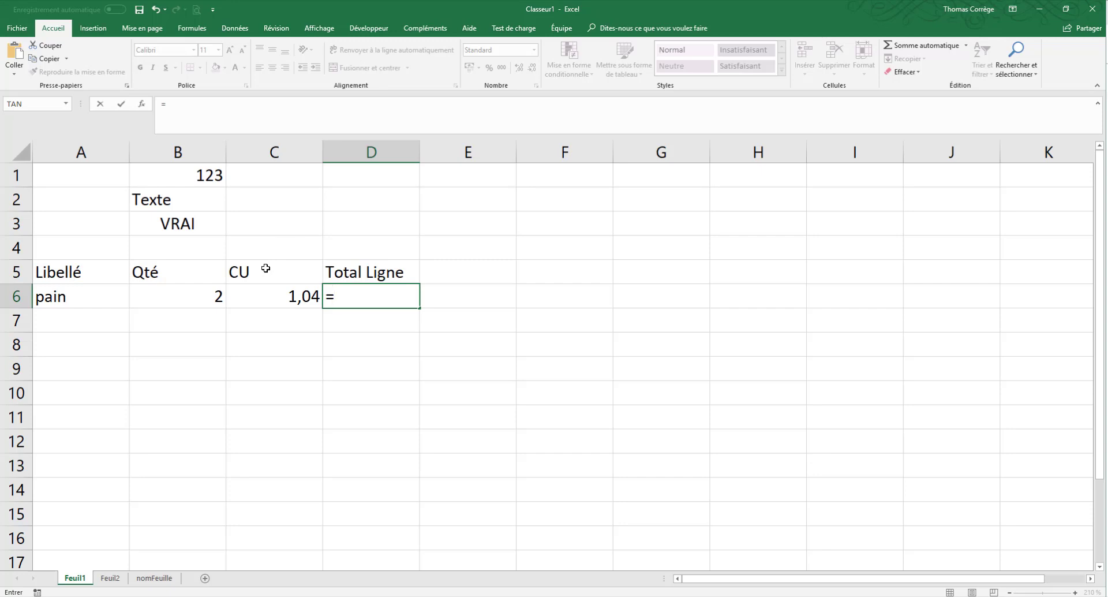
text(B6)
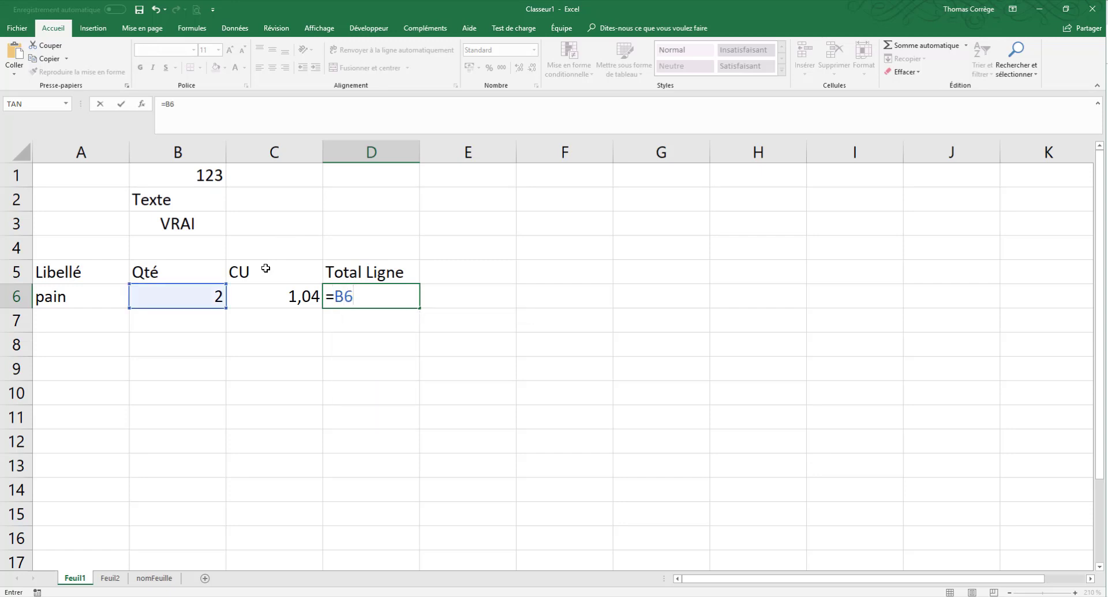
text(*B)
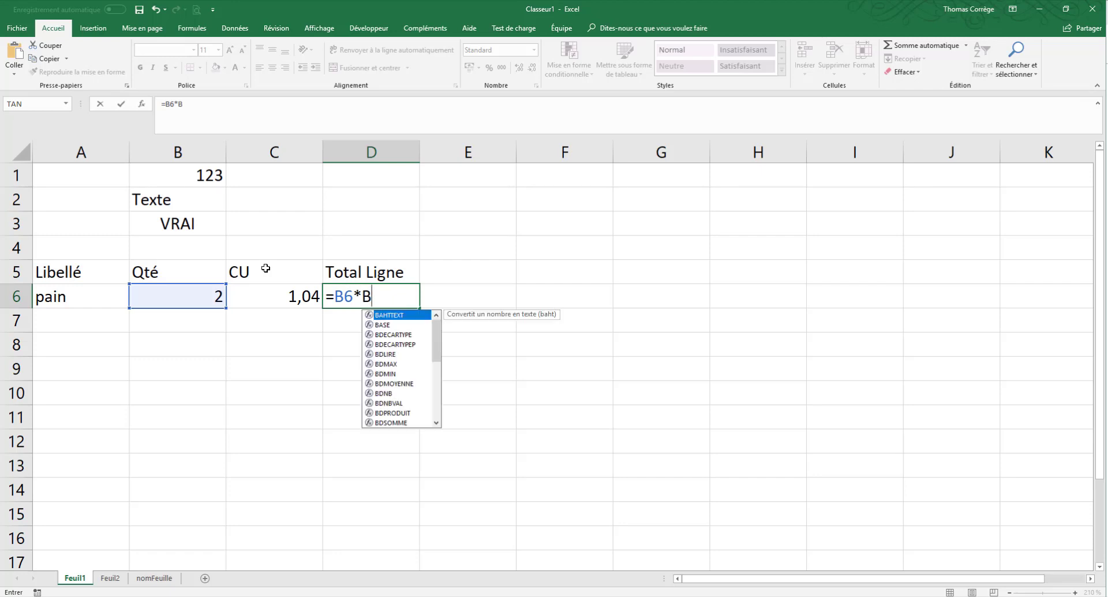
key(BackSpace)
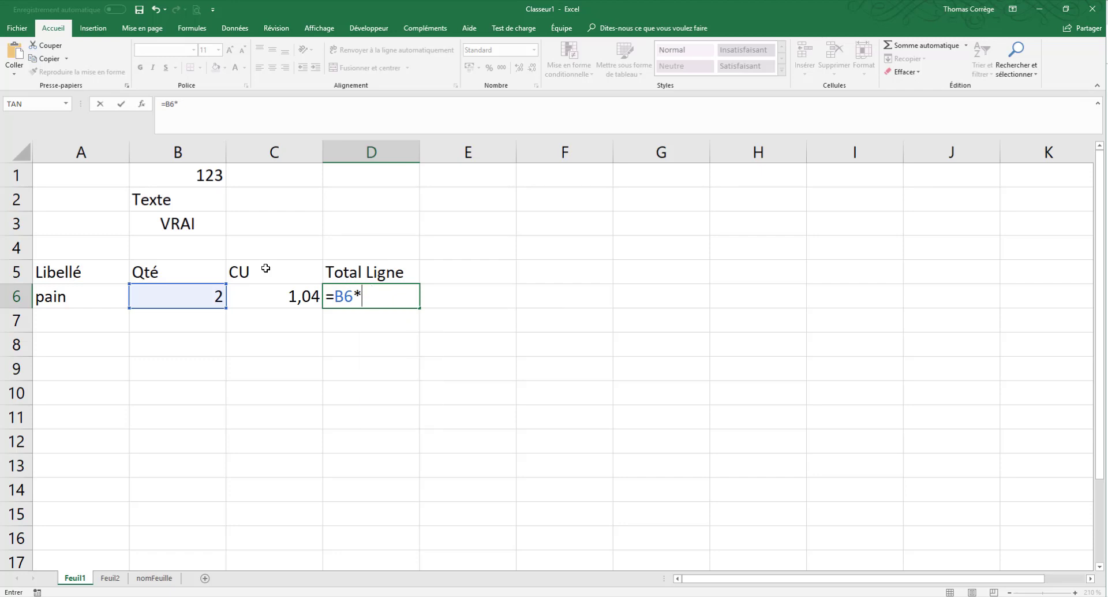
text(C6)
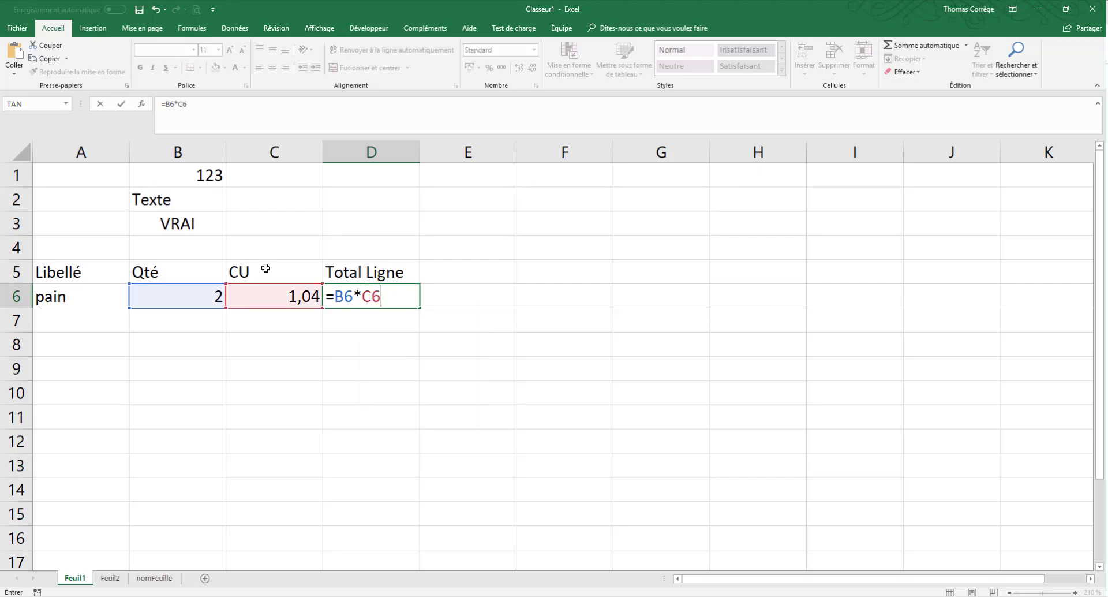
key(Return)
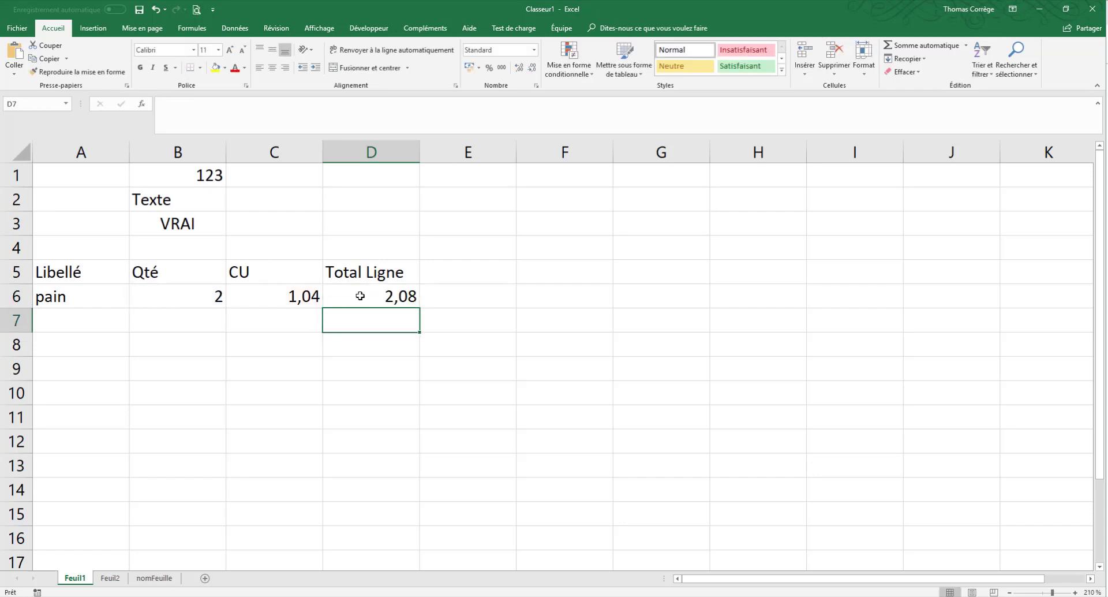
click(380, 298)
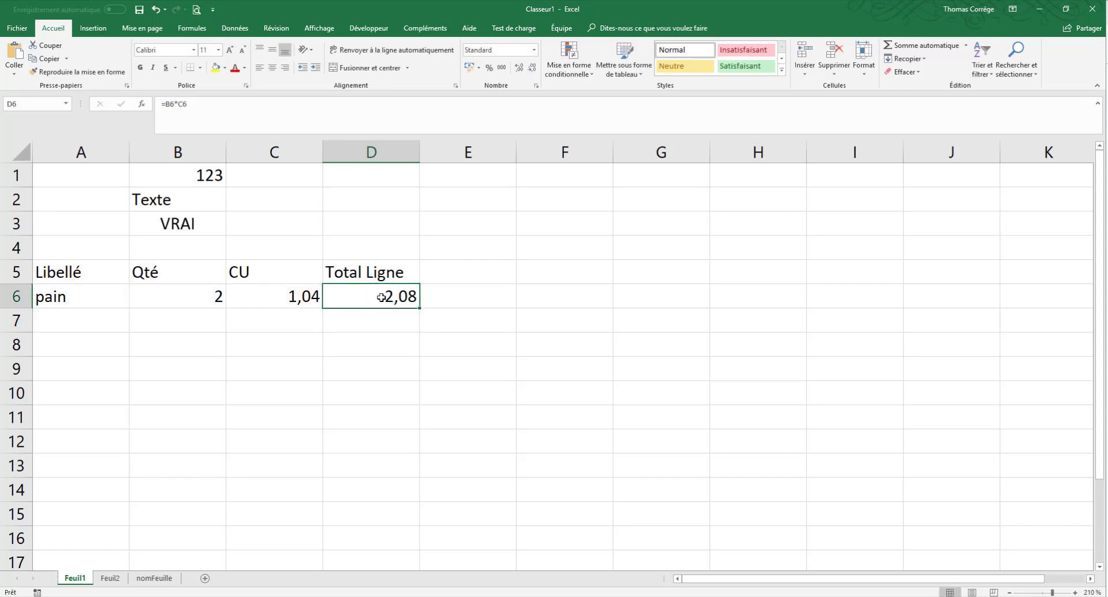
- Change the quantity of the pain row in cell B6 to 3
click(216, 295)
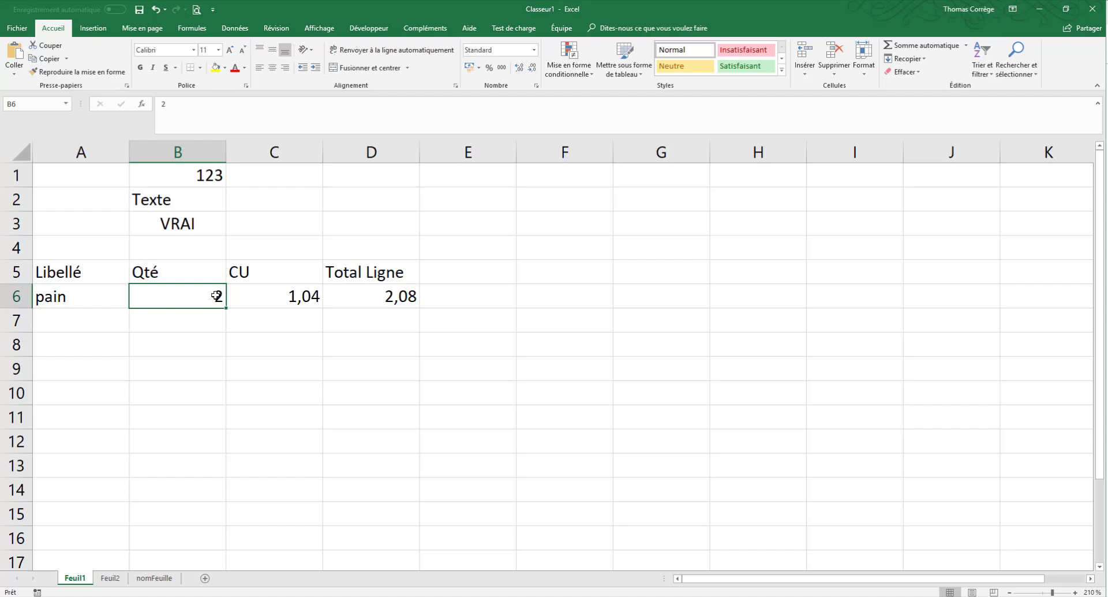
text(3)
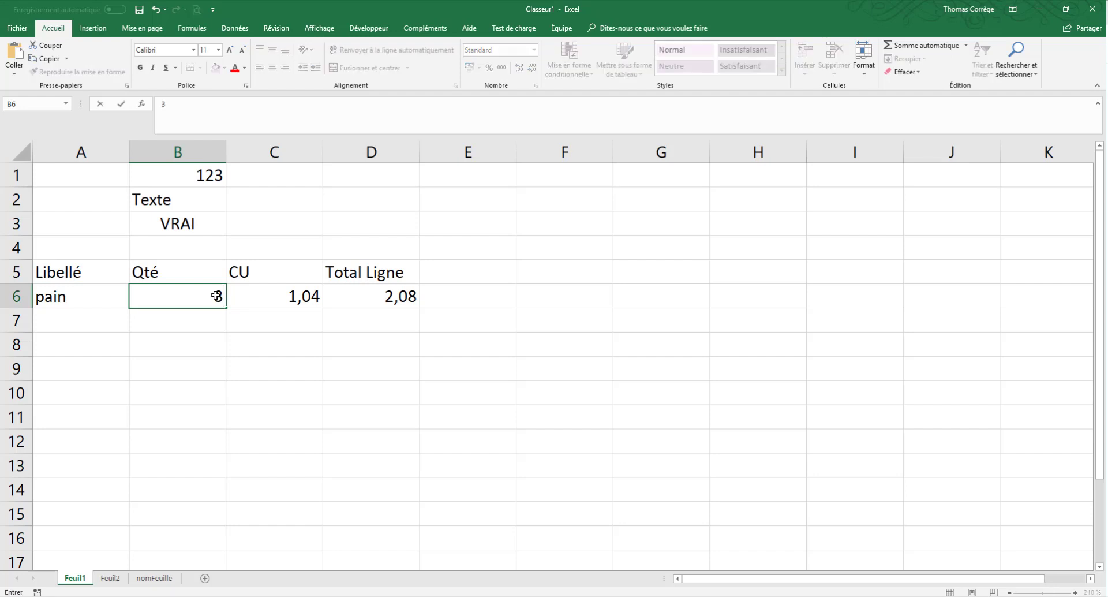
key(Tab)
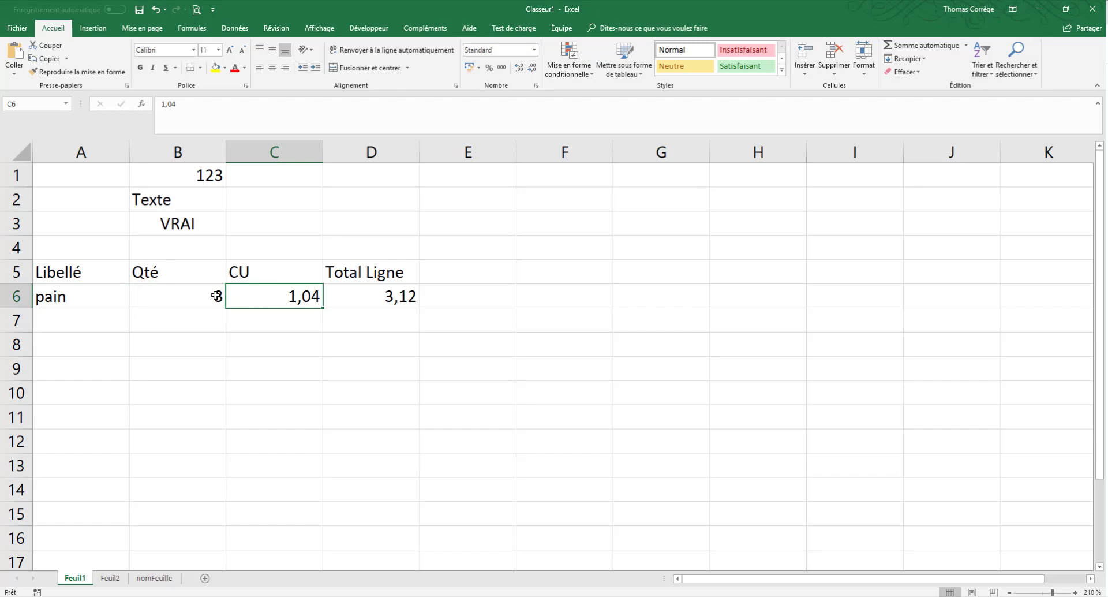